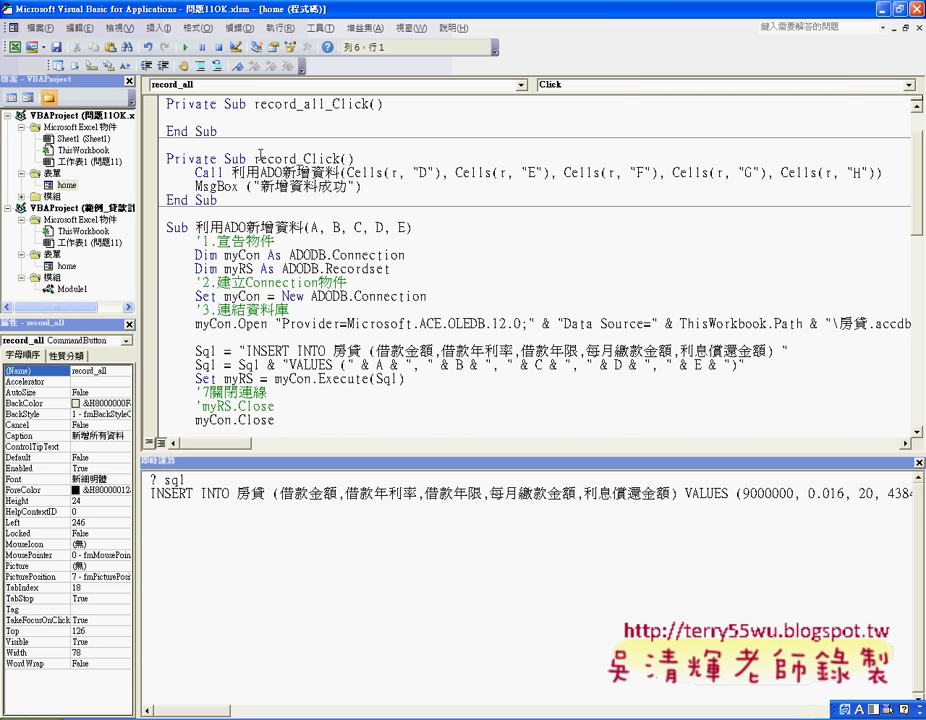
# Copy record_Click's Call and MsgBox lines into record_all_Click and indent the Call line.
pyautogui.moveTo(196, 172); pyautogui.dragTo(325, 180)
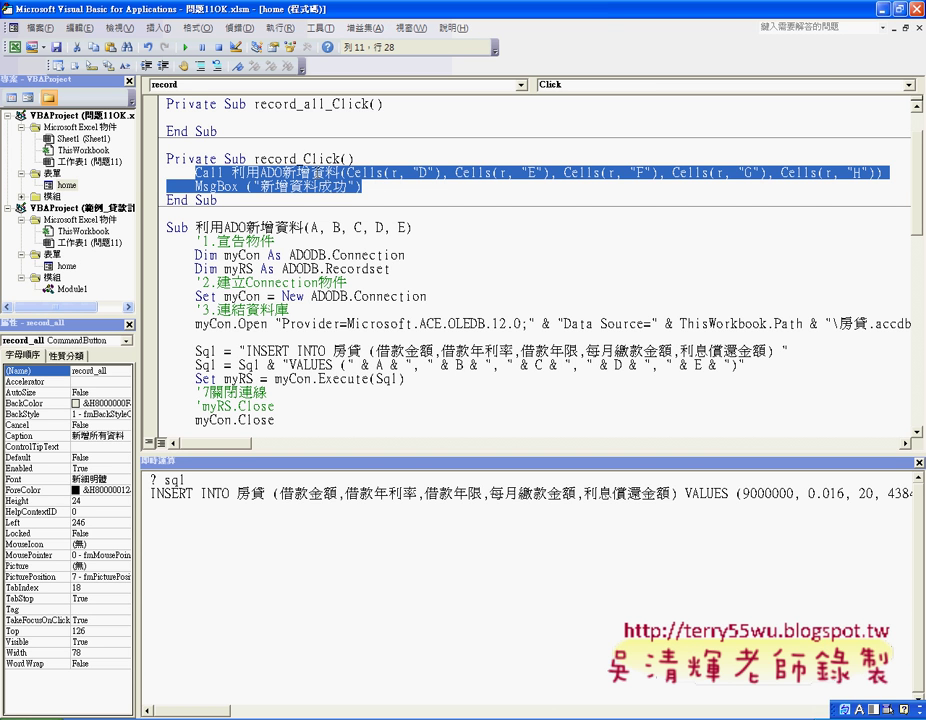
pyautogui.click(231, 117)
pyautogui.write('Call 利用ADO新增資料(Cells(r, "D"), Cells(r, "E"), Cells(r, "F"), Cells(r, "G"), Cells(r, "H"))     MsgBox ("新增資料成功")')
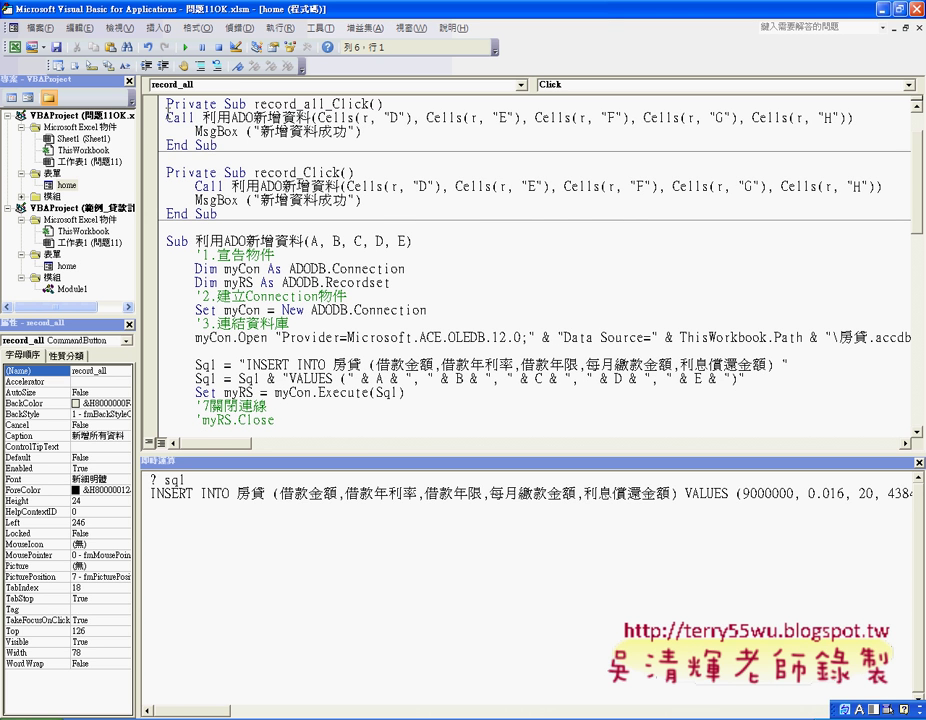
pyautogui.press('Up')
pyautogui.press('Home')
pyautogui.press('Tab')
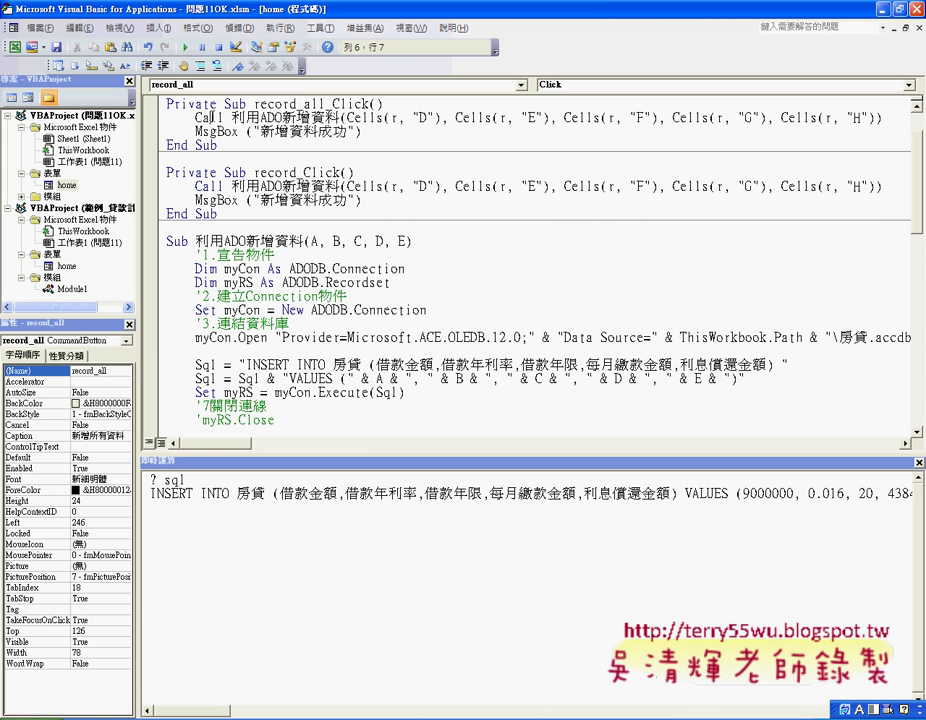
# Highlight the Cells(r, …) arguments and the row variable r on the pasted Call line.
pyautogui.moveTo(291, 117); pyautogui.dragTo(404, 119)
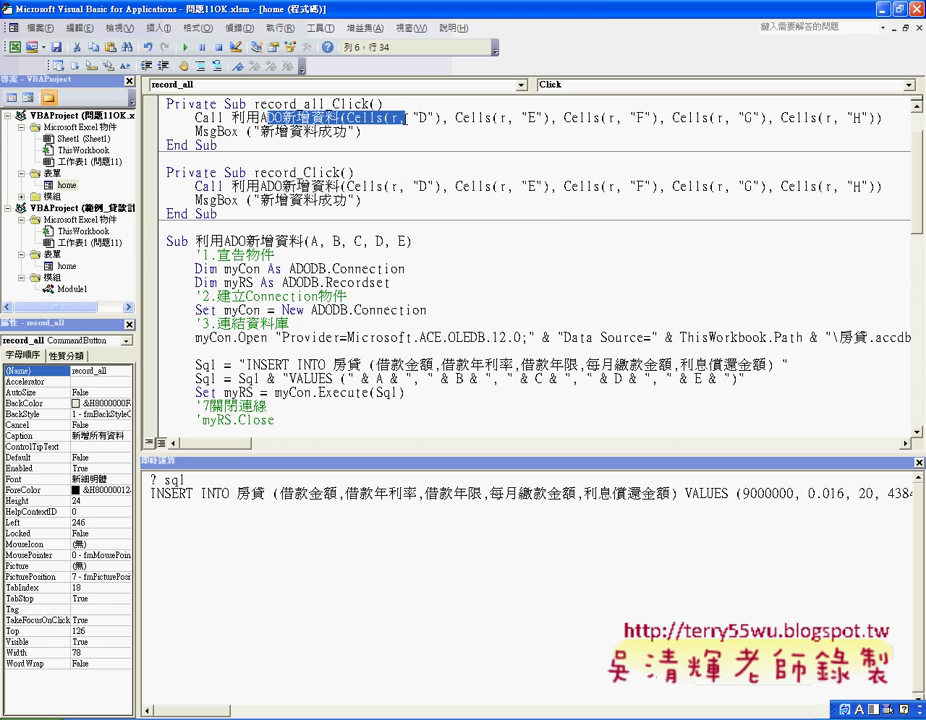
pyautogui.click(404, 119)
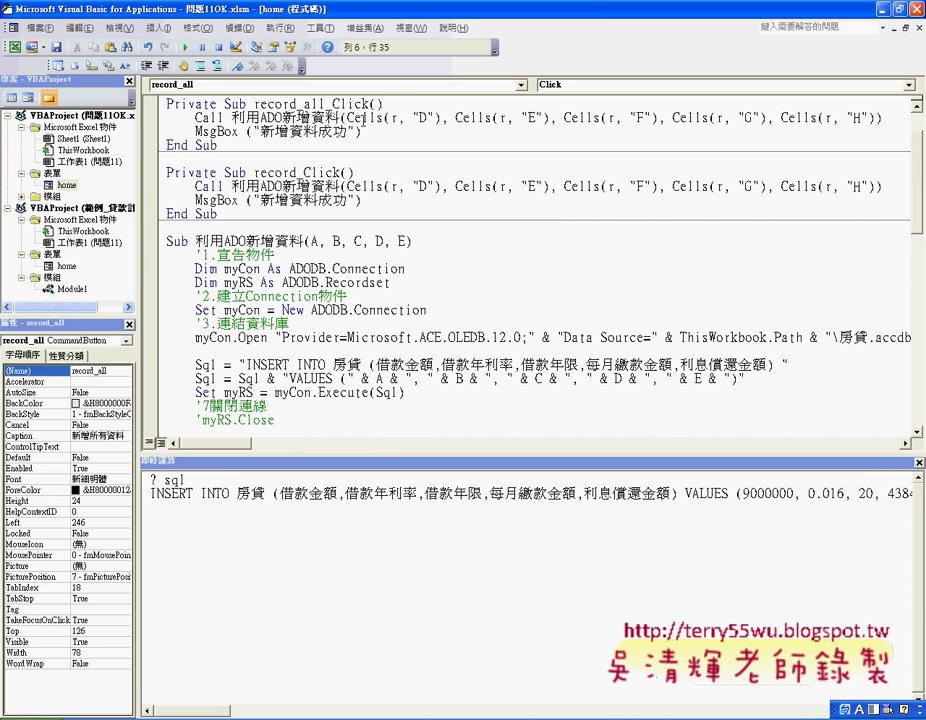
pyautogui.doubleClick(394, 117)
pyautogui.hotkey('alt', 'F11')
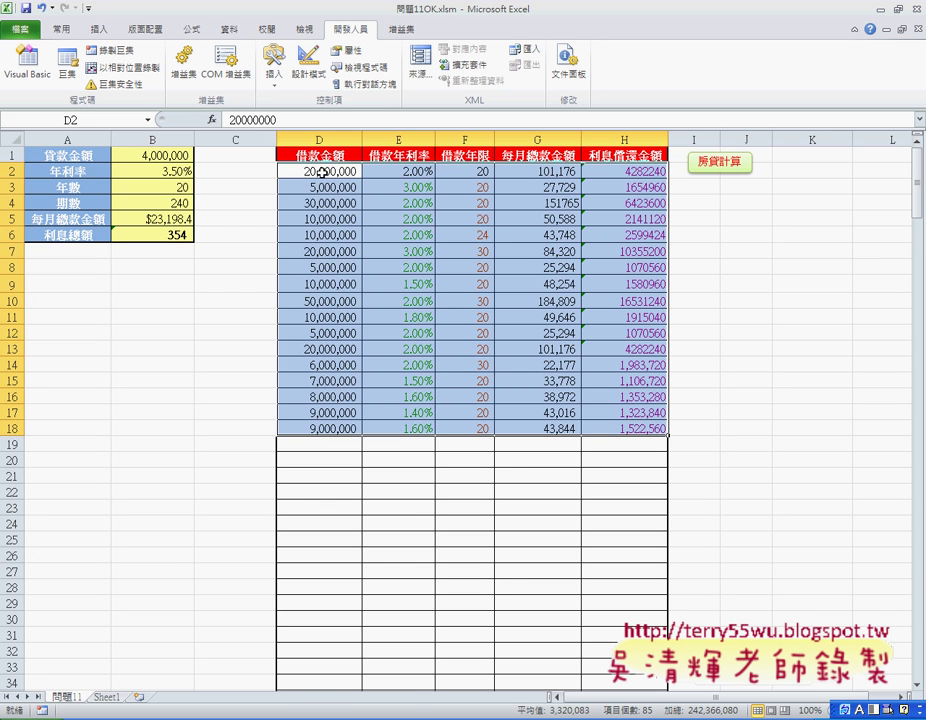
pyautogui.click(9, 172)
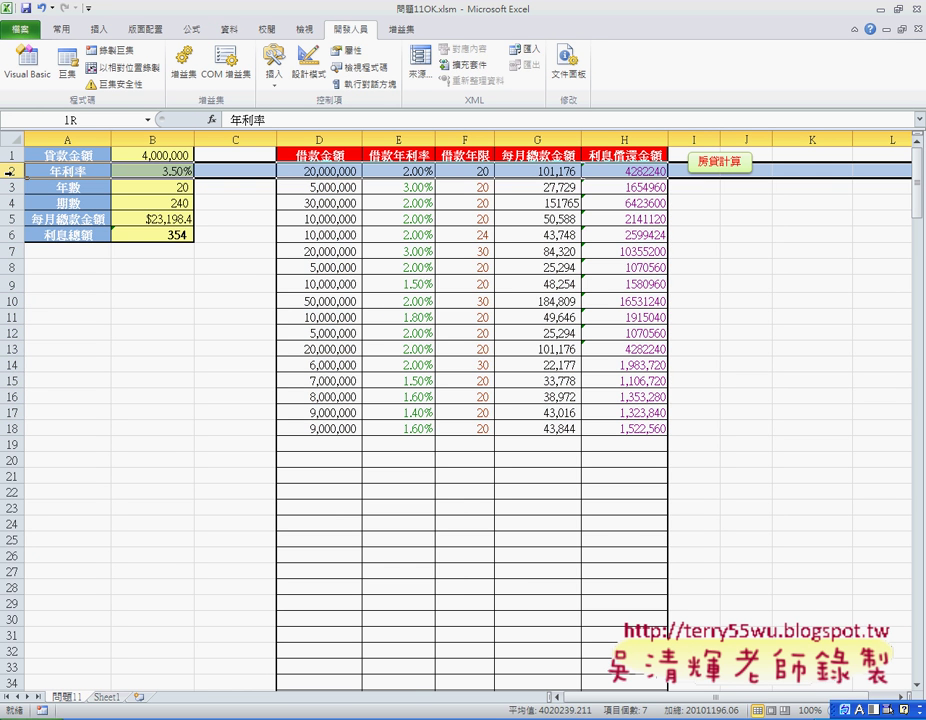
pyautogui.moveTo(9, 172); pyautogui.dragTo(12, 428)
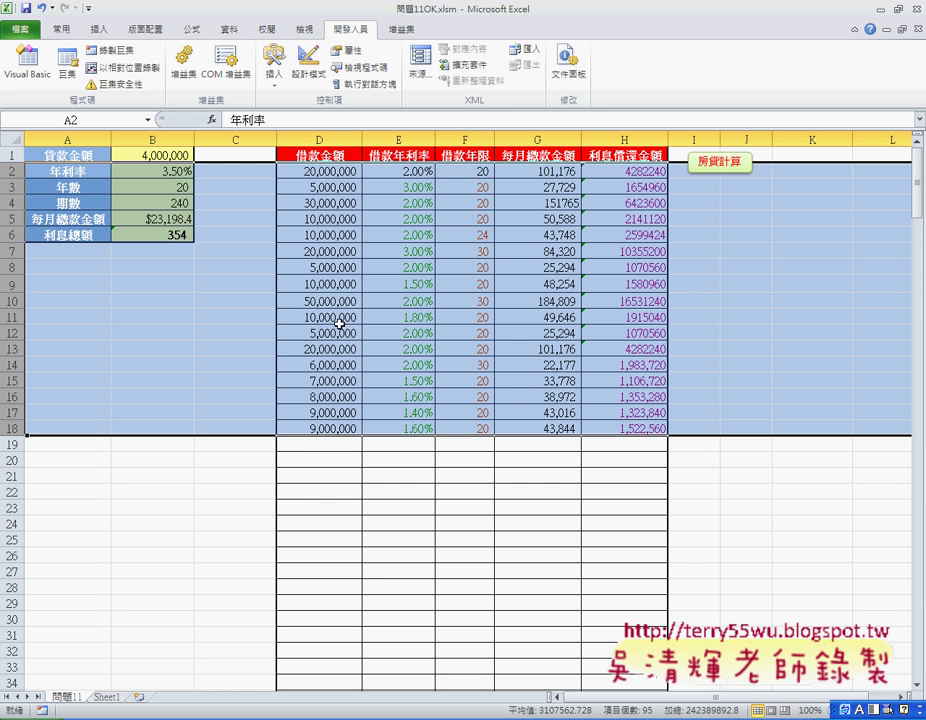
pyautogui.click(324, 171)
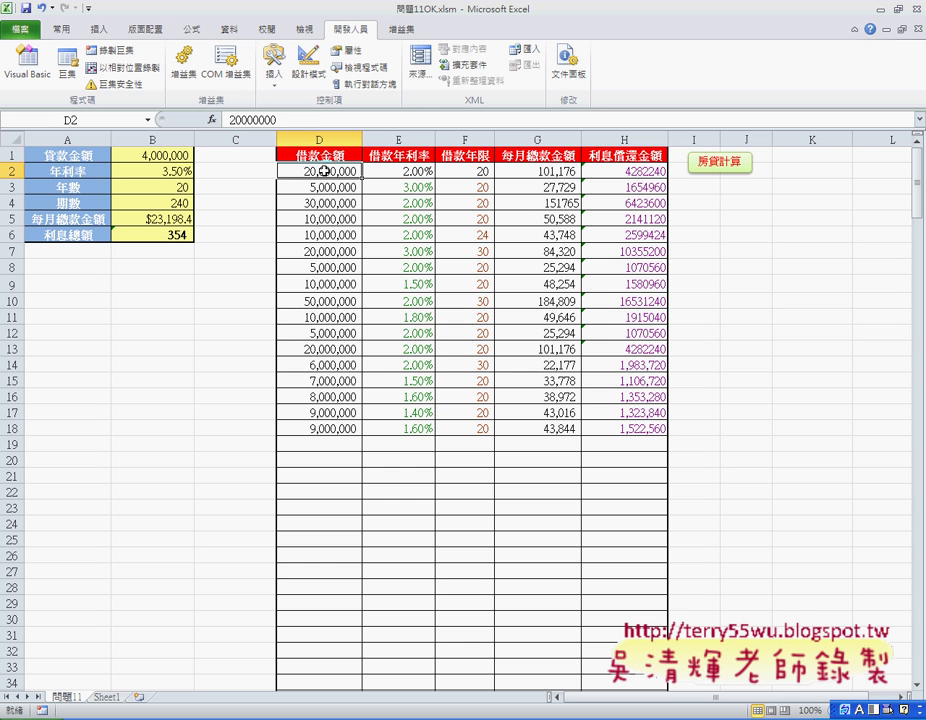
pyautogui.hotkey('ctrl', 'Down')
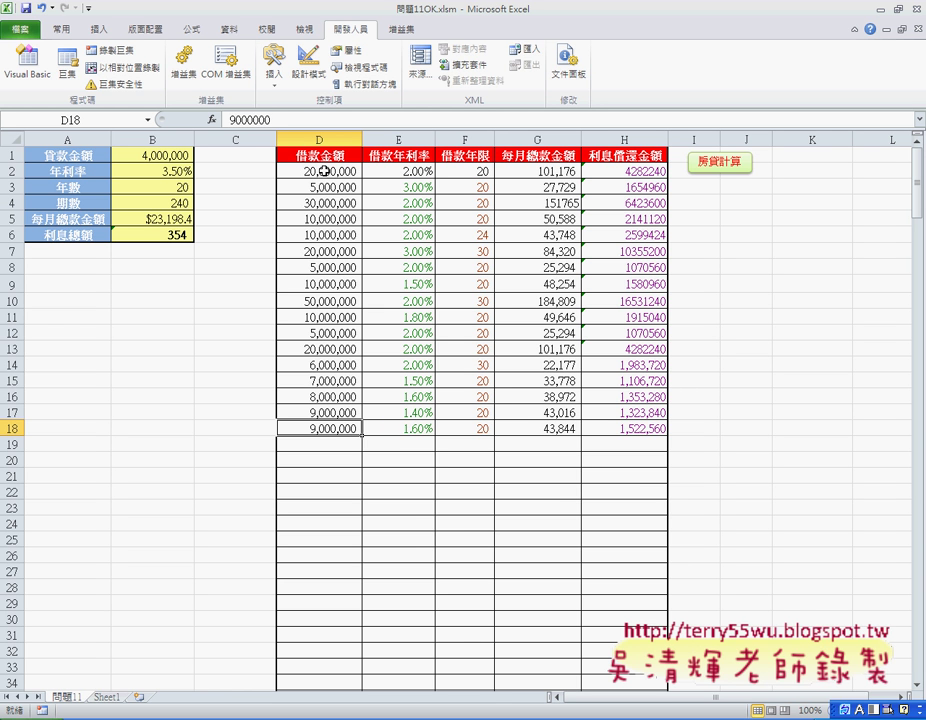
pyautogui.moveTo(330, 156); pyautogui.dragTo(610, 156)
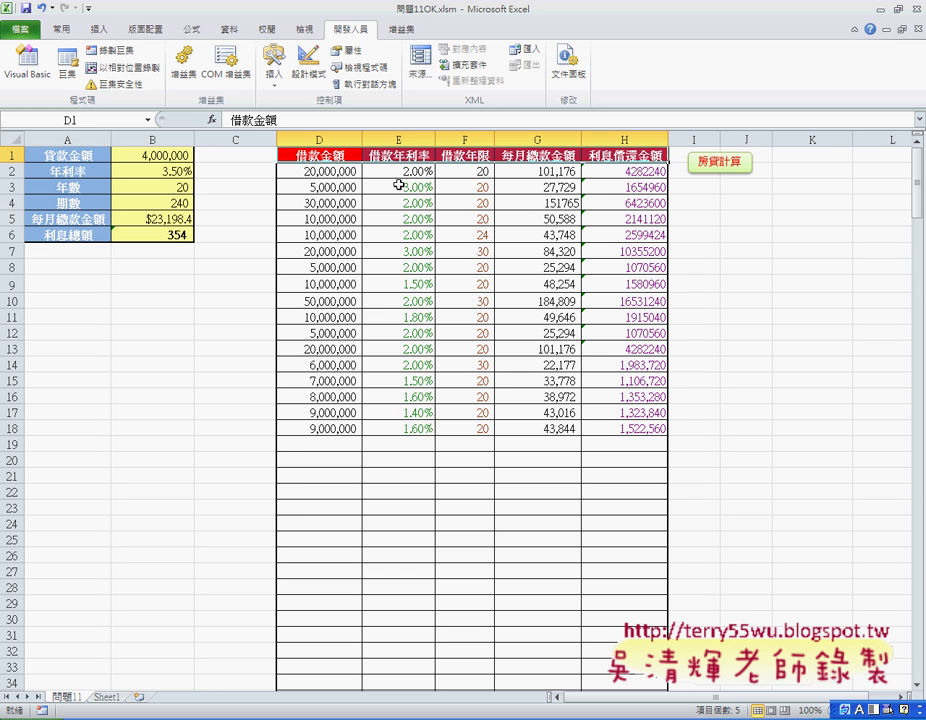
pyautogui.click(345, 172)
pyautogui.click(337, 428)
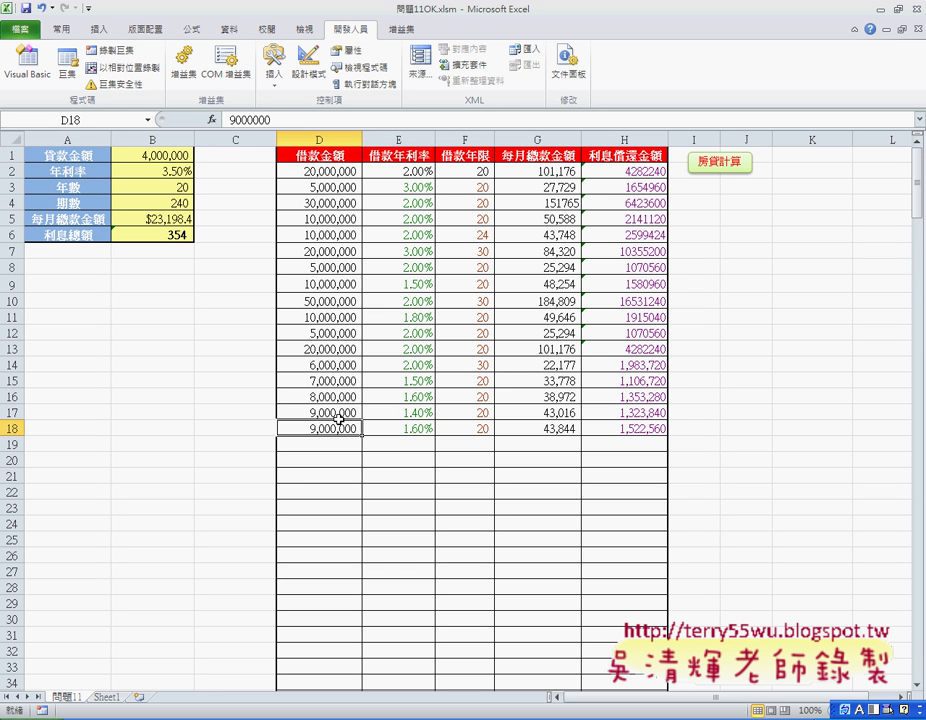
pyautogui.moveTo(345, 172); pyautogui.dragTo(332, 428)
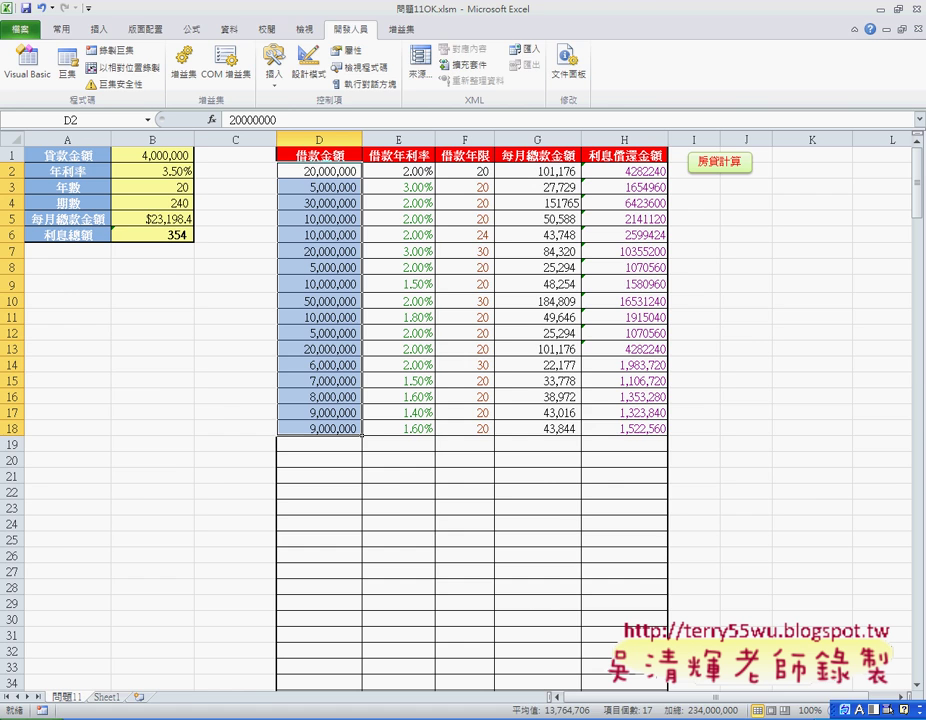
pyautogui.hotkey('alt', 'F11')
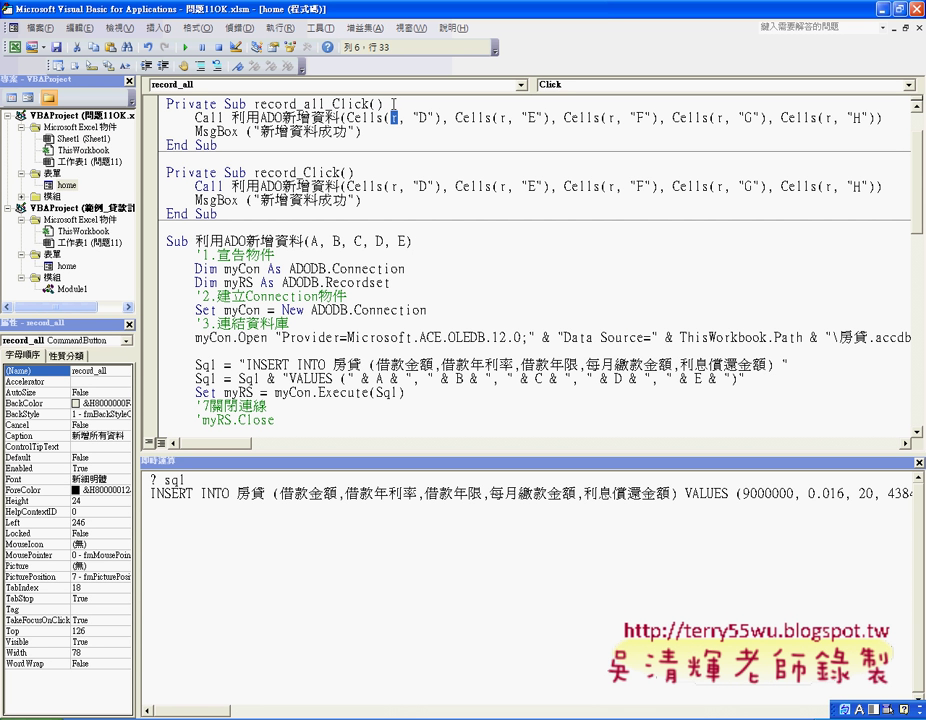
# Add an indented 'for i=2 to' line under the record_all_Click header, above the Call line.
pyautogui.click(393, 103)
pyautogui.press('Return')
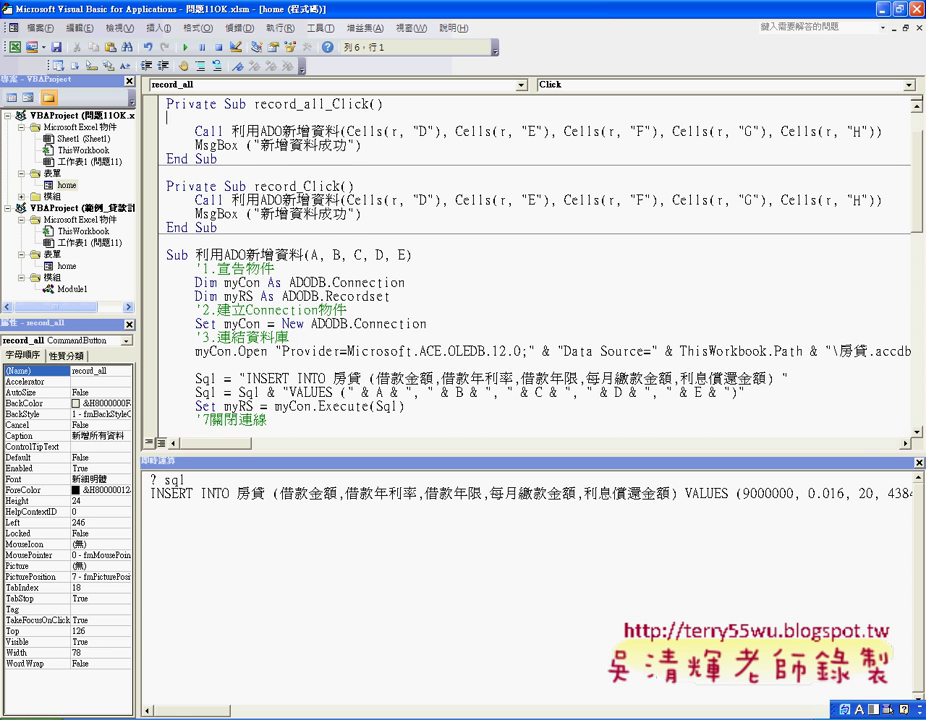
pyautogui.press('Return')
pyautogui.press('Return')
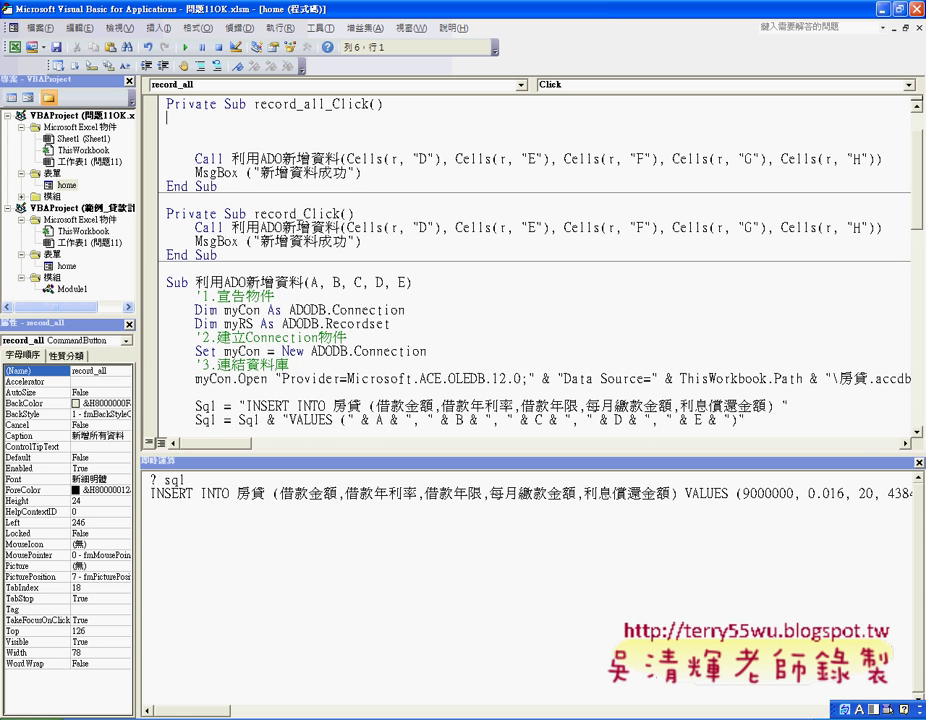
pyautogui.press('Tab')
pyautogui.write('fo')
pyautogui.write('r i')
pyautogui.write('=')
pyautogui.write('2 to')
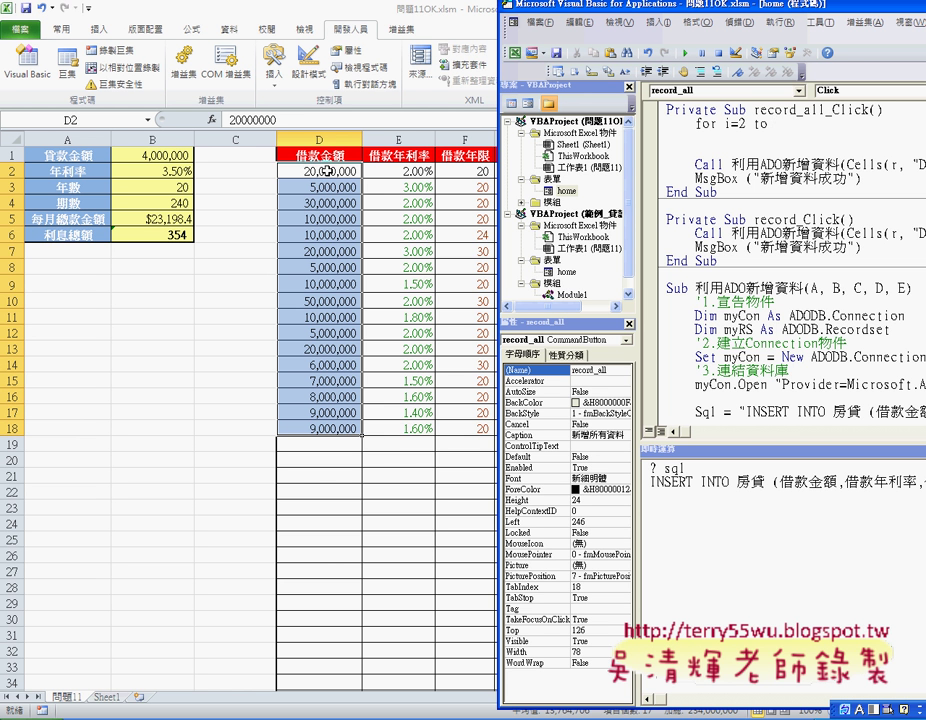
# Check in the workbook that column D's data runs from D2 down to D18.
pyautogui.click(352, 172)
pyautogui.hotkey('ctrl', 'Down')
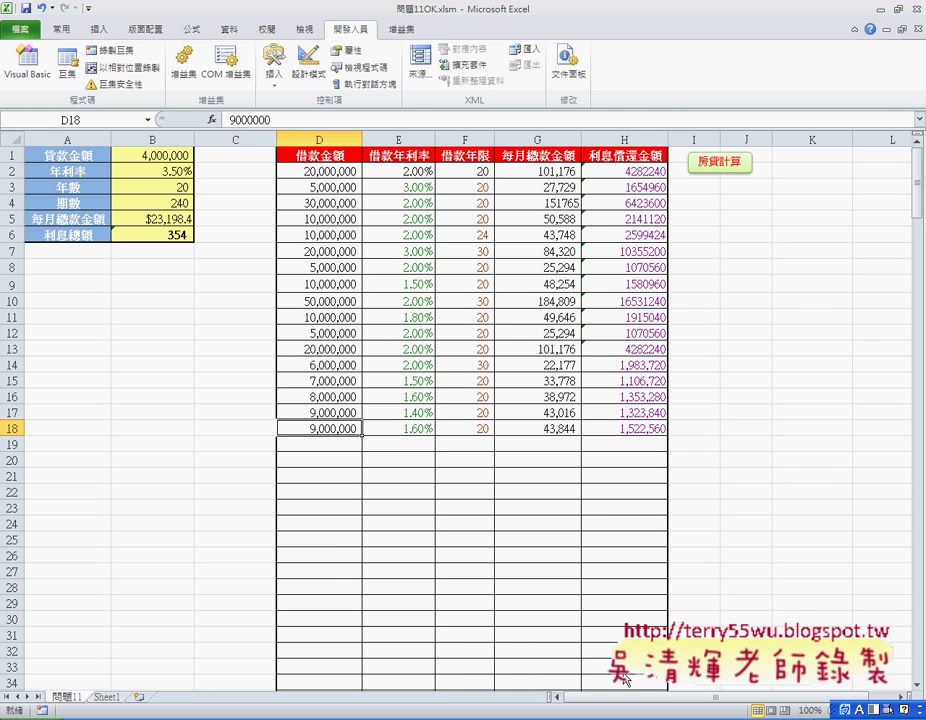
pyautogui.hotkey('alt', 'F11')
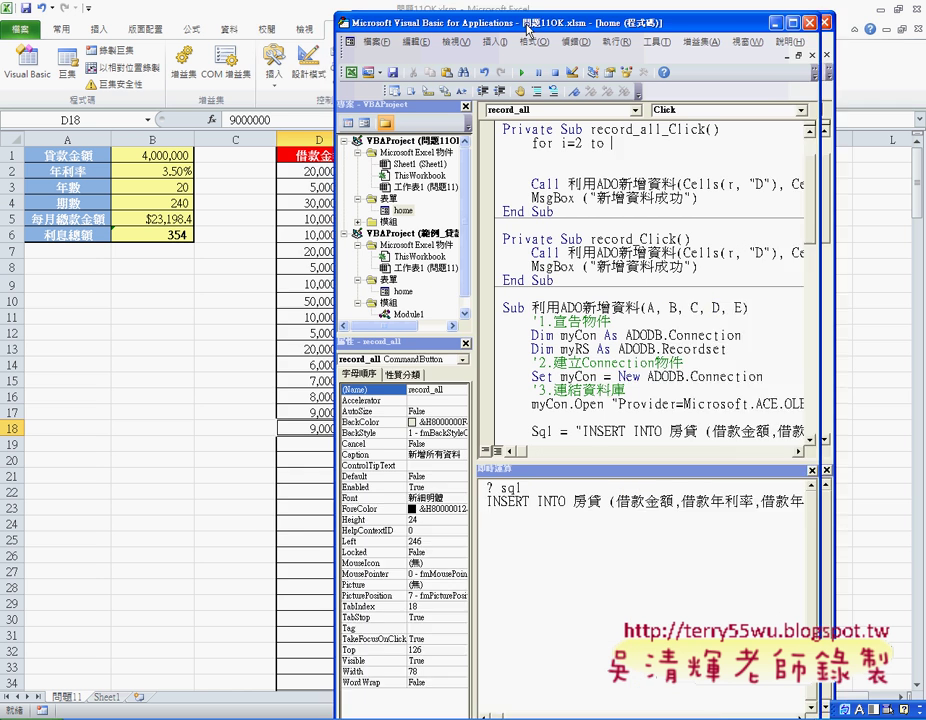
# Finish the loop header as 'for i=2 to range("D2").End(xlDown).Row' and maximize the editor.
pyautogui.write('r')
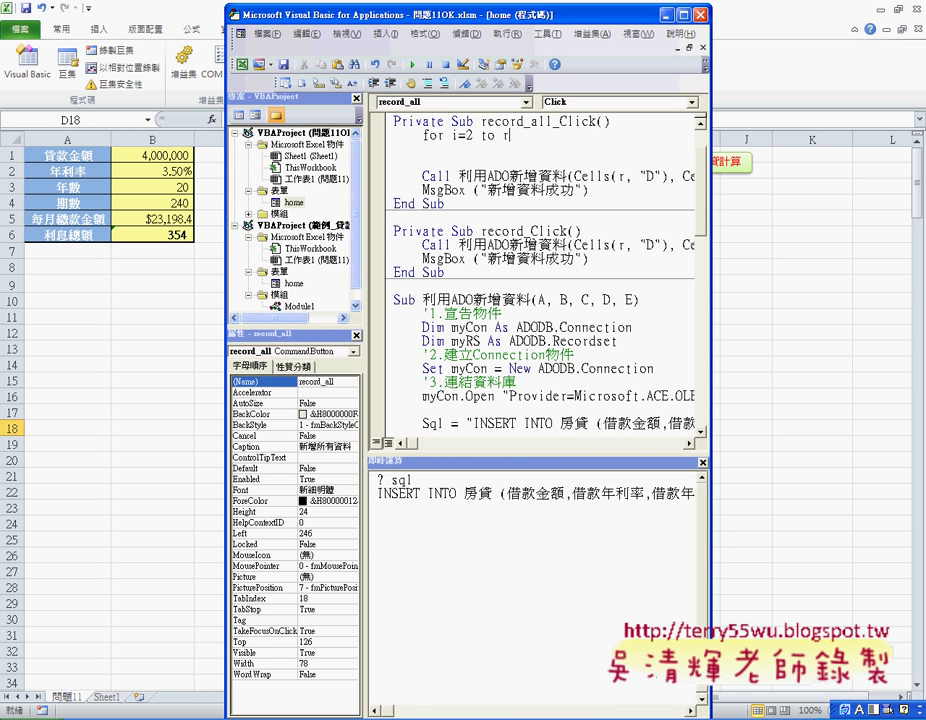
pyautogui.write('ang')
pyautogui.write('e("')
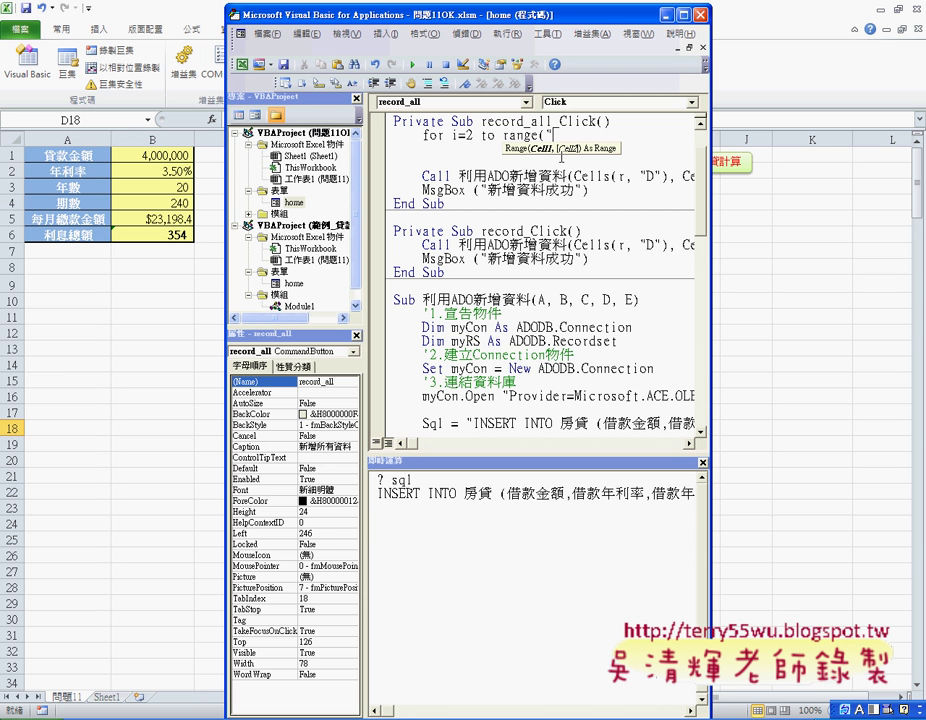
pyautogui.write('D')
pyautogui.write('2")')
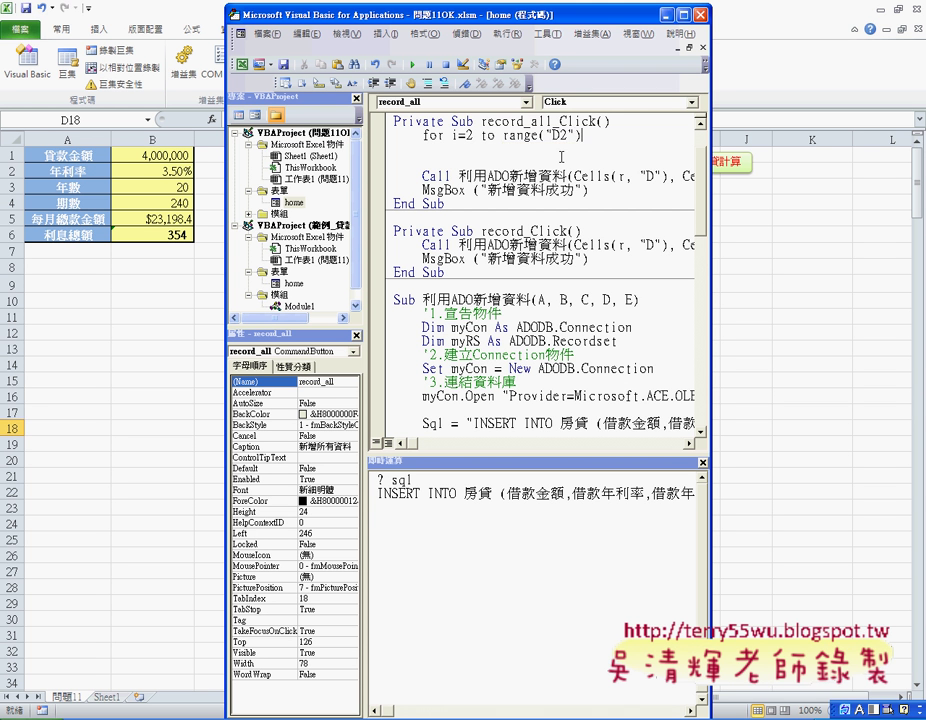
pyautogui.write('.en')
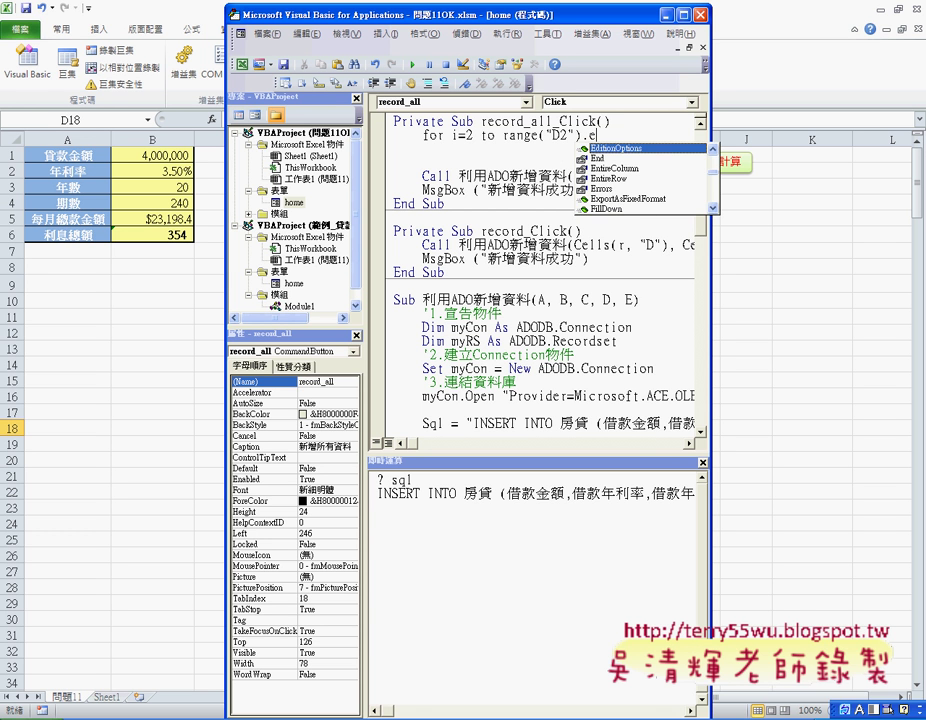
pyautogui.write('d ')
pyautogui.write('(xlDown')
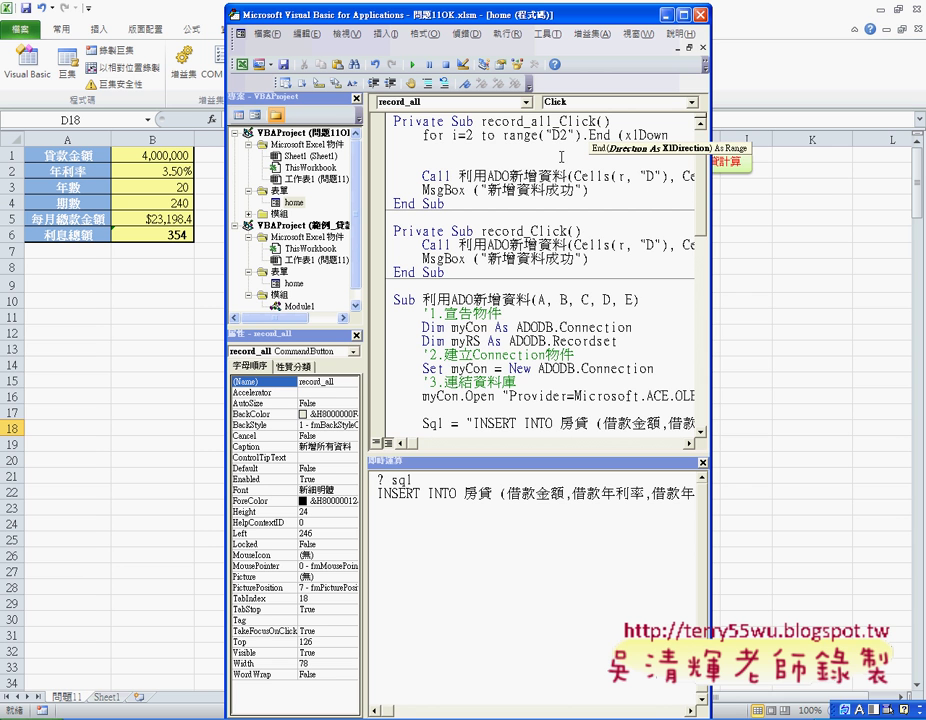
pyautogui.write(' ).')
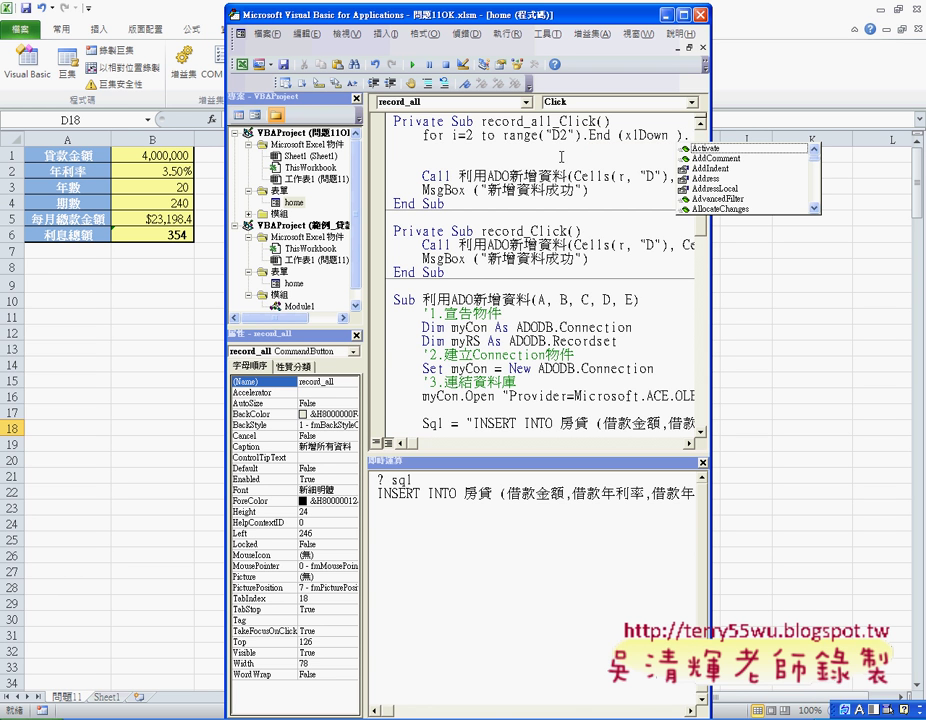
pyautogui.write('R')
pyautogui.press('Down')
pyautogui.press('Down')
pyautogui.press('Down')
pyautogui.press('Down')
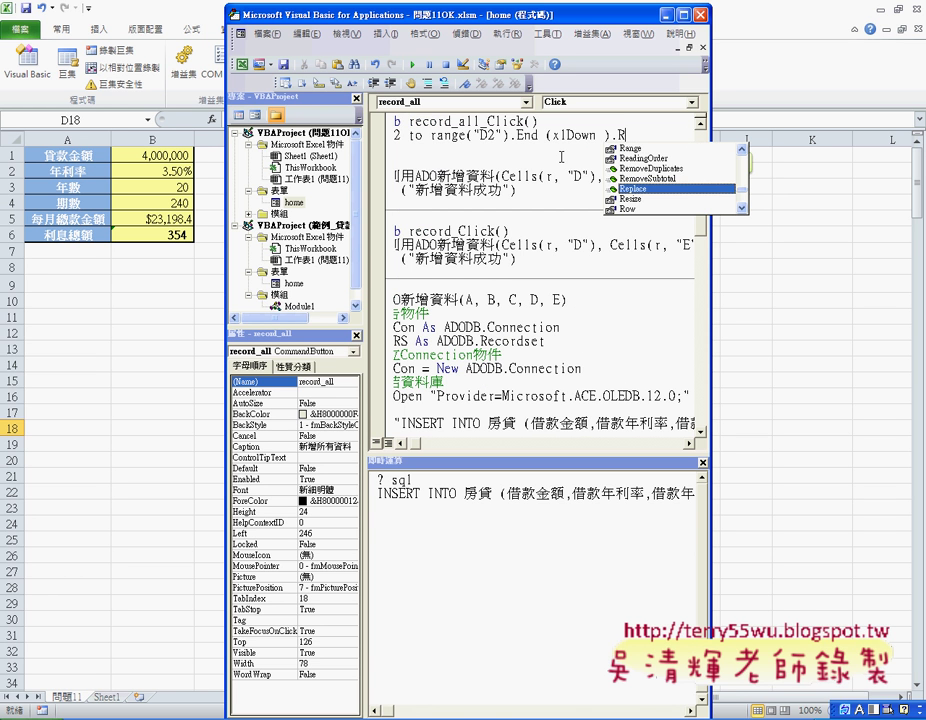
pyautogui.press('Down')
pyautogui.press('Down')
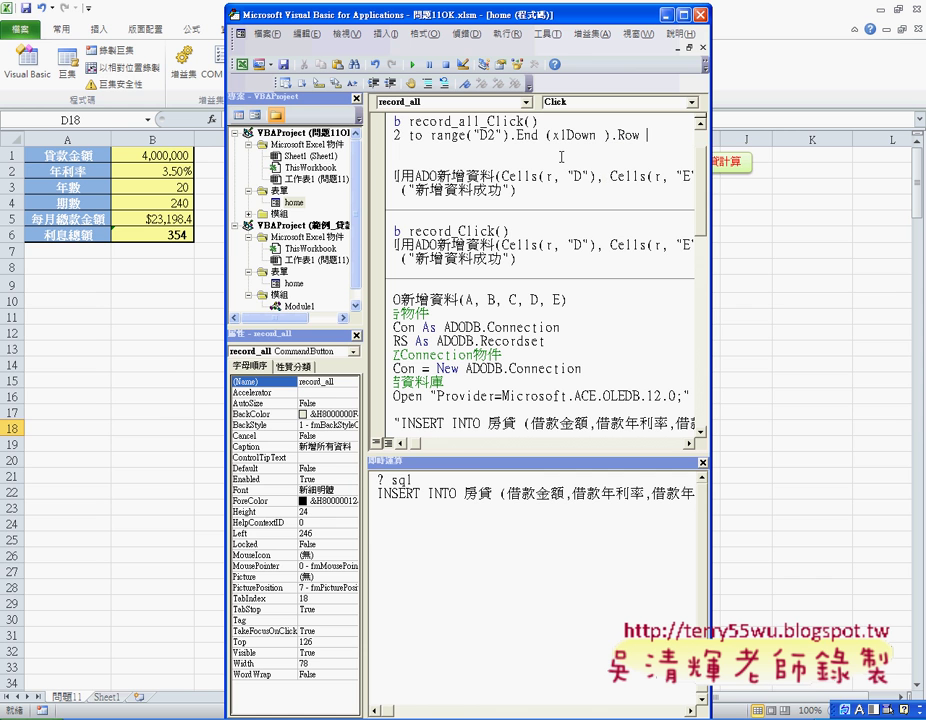
pyautogui.click(685, 14)
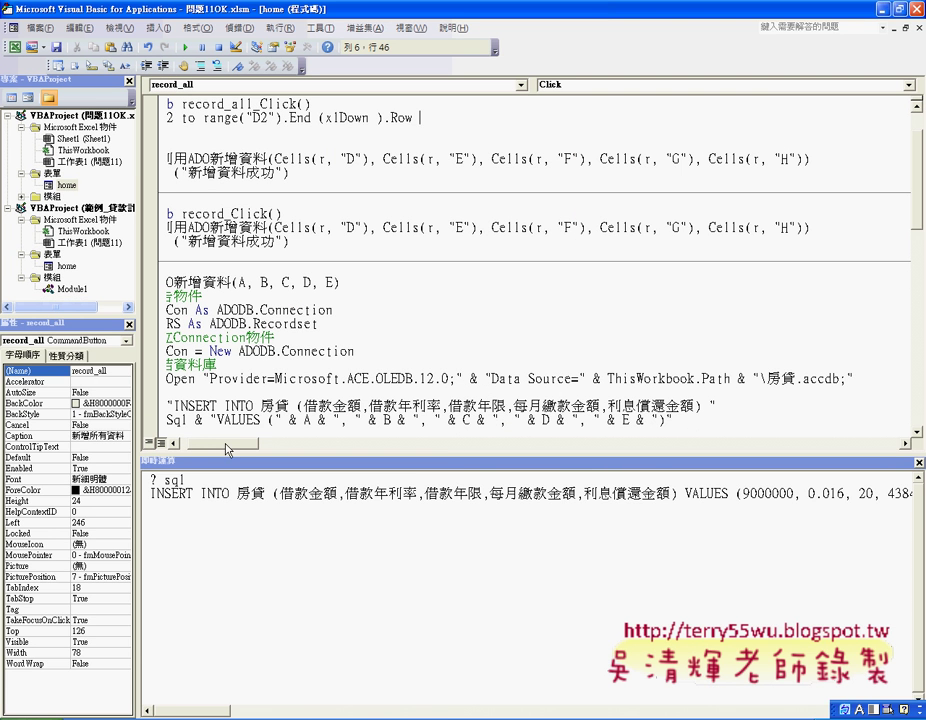
# Close the Immediate window and add a Next line with an indented empty line inside the loop.
pyautogui.moveTo(226, 449); pyautogui.dragTo(200, 449)
pyautogui.click(919, 462)
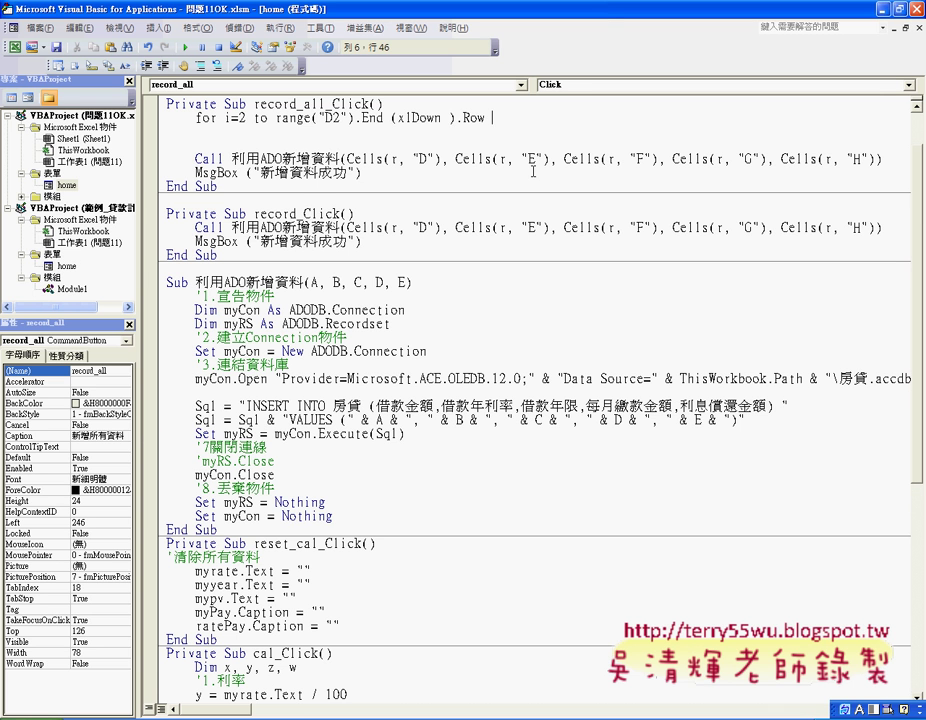
pyautogui.moveTo(491, 117); pyautogui.dragTo(238, 117)
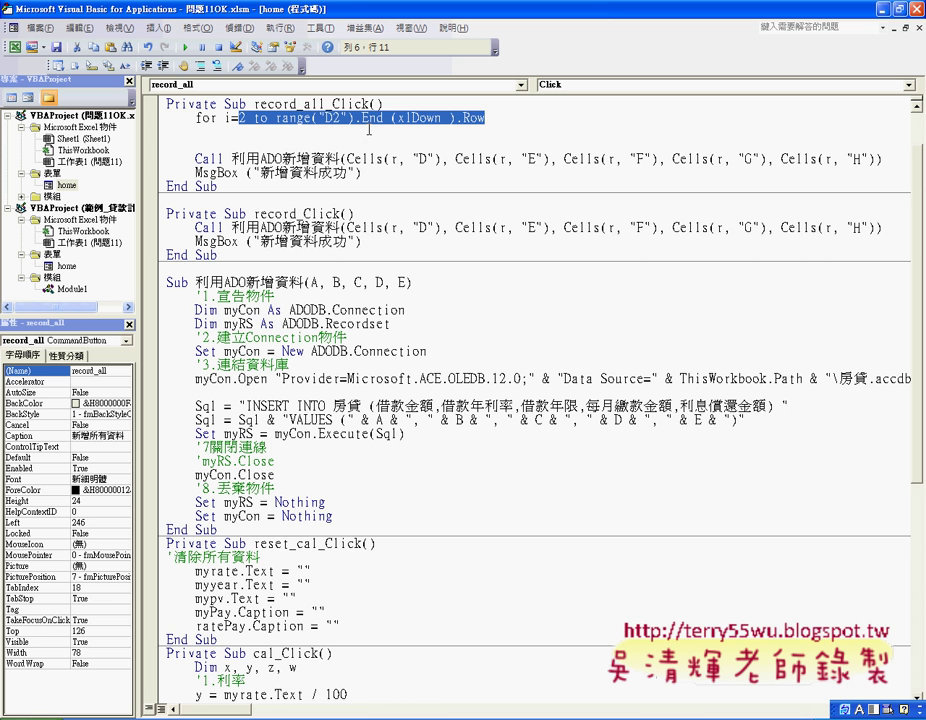
pyautogui.click(493, 118)
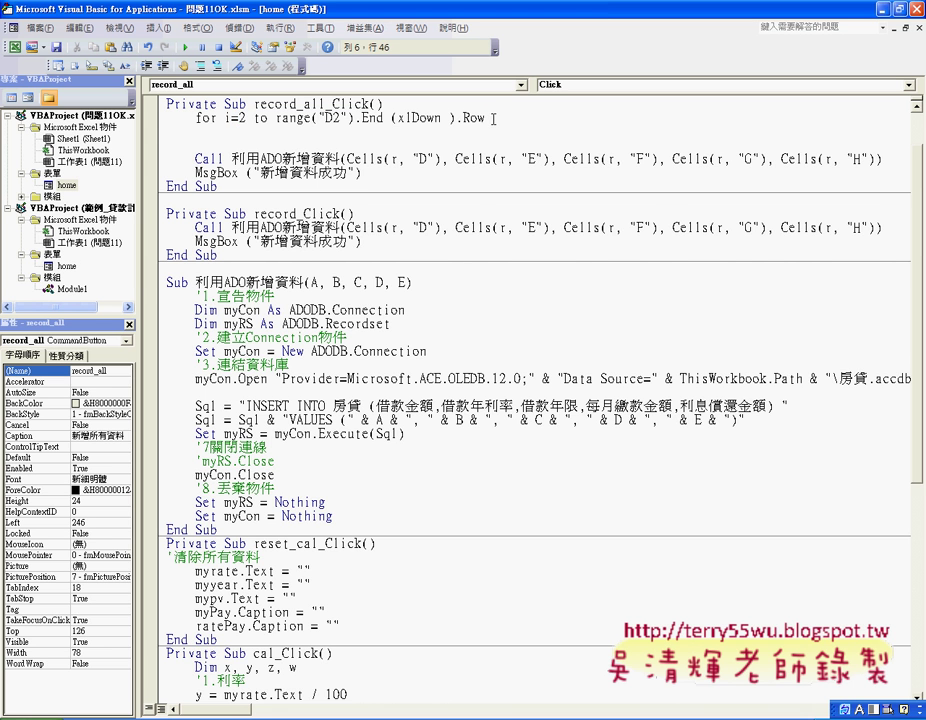
pyautogui.press('Return')
pyautogui.press('Return')
pyautogui.write('next')
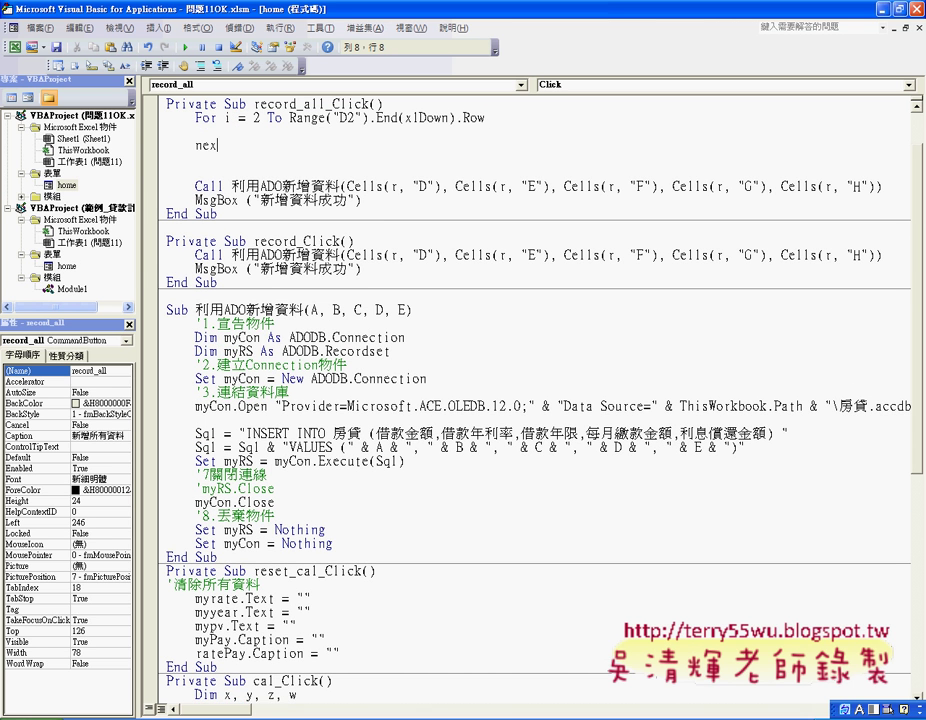
pyautogui.press('Up')
pyautogui.press('Tab')
# Move the Call line inside the loop and remove the blank lines between Next and MsgBox.
pyautogui.moveTo(195, 186); pyautogui.dragTo(882, 186)
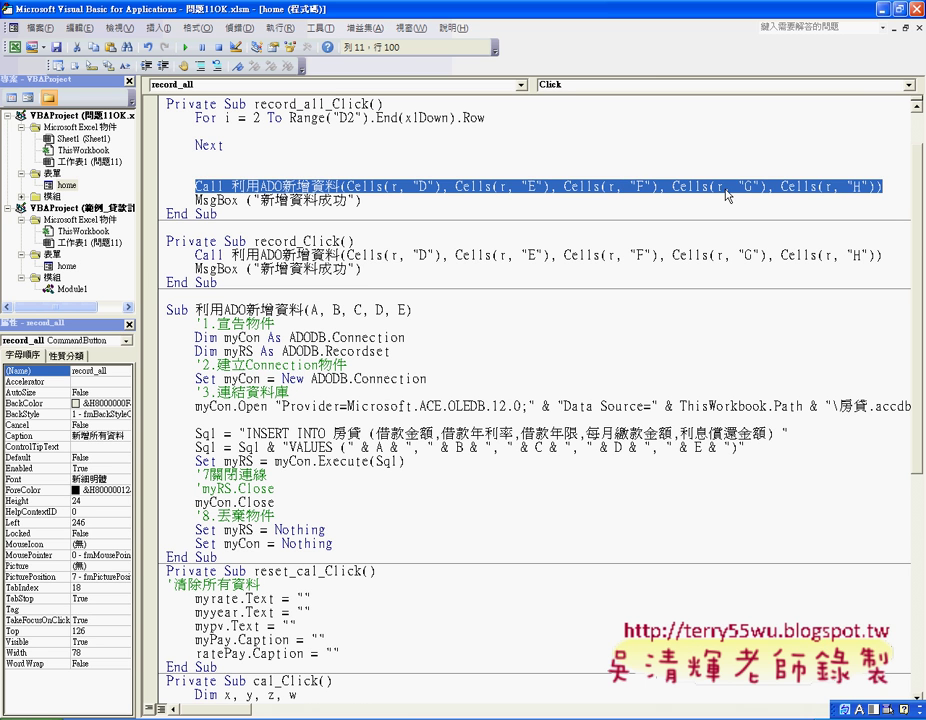
pyautogui.moveTo(505, 194); pyautogui.dragTo(222, 131)
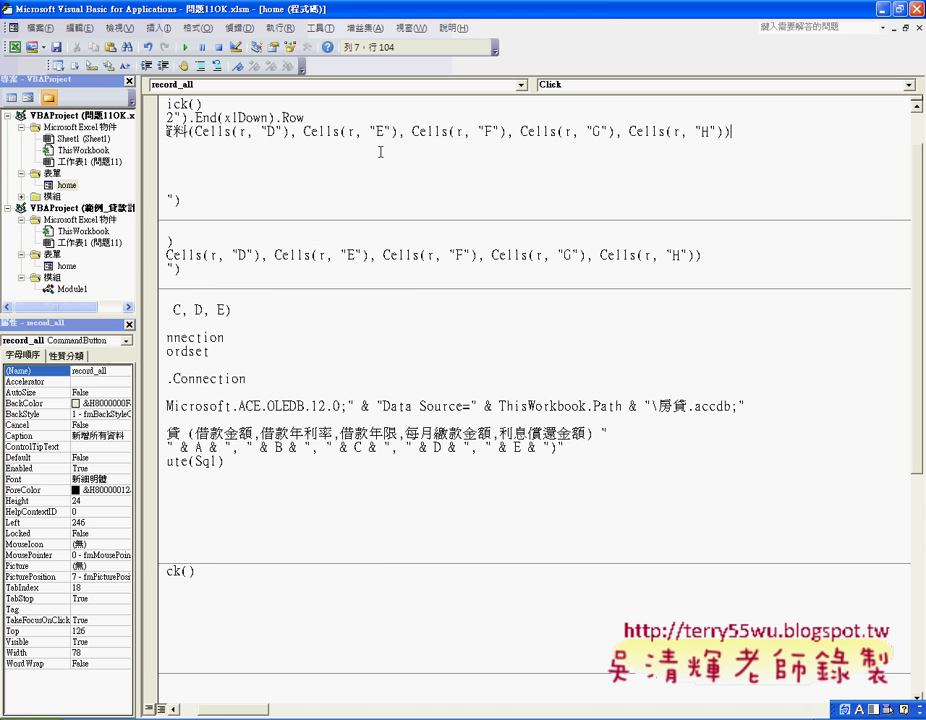
pyautogui.moveTo(210, 709); pyautogui.dragTo(155, 709)
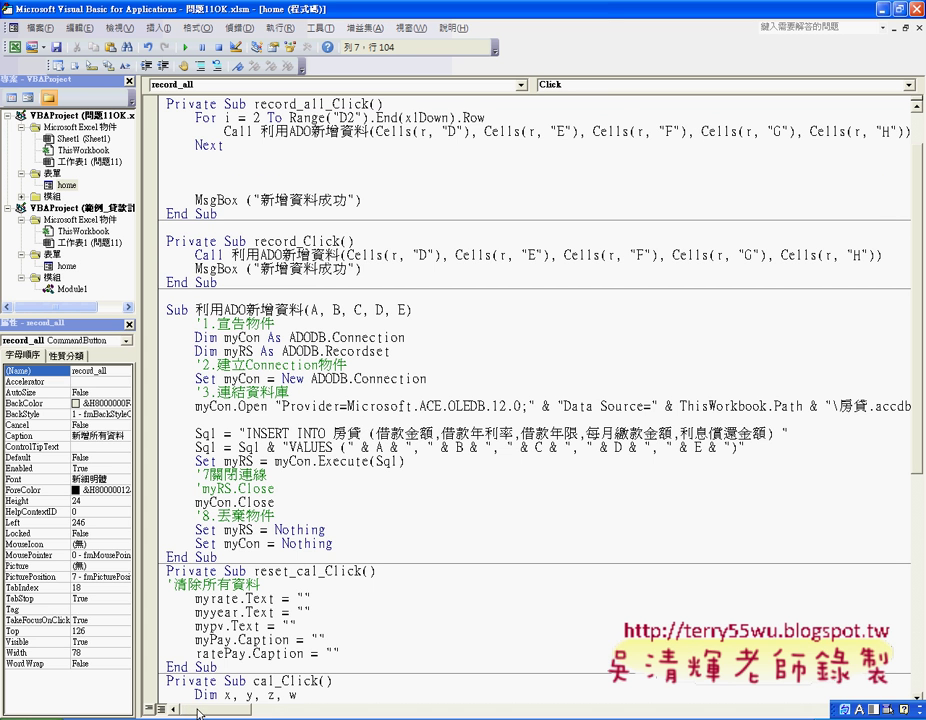
pyautogui.click(255, 146)
pyautogui.press('Delete')
pyautogui.press('Delete')
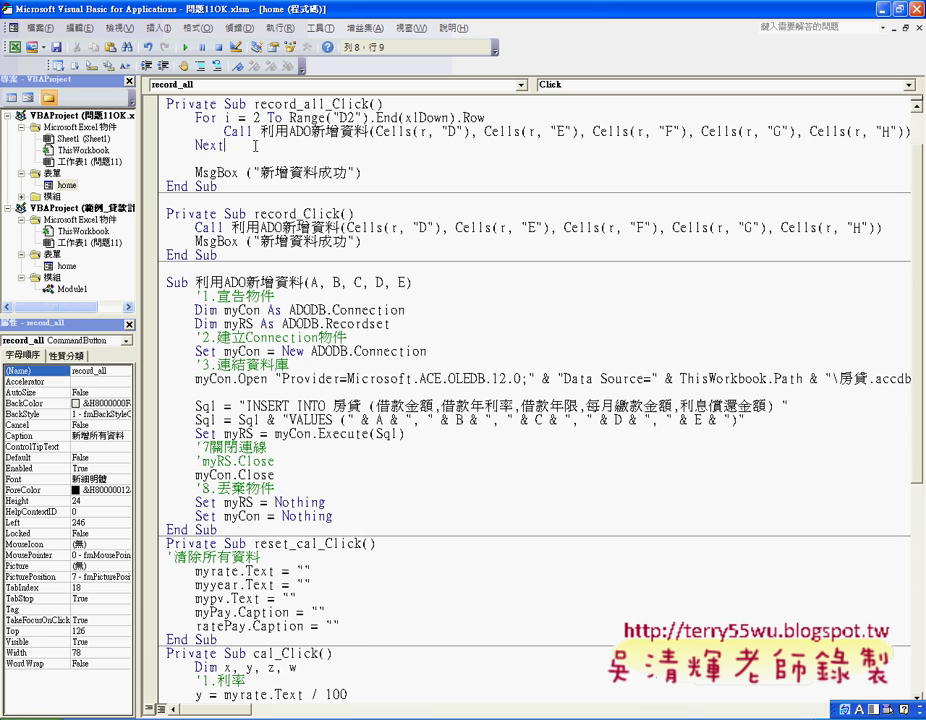
pyautogui.press('Delete')
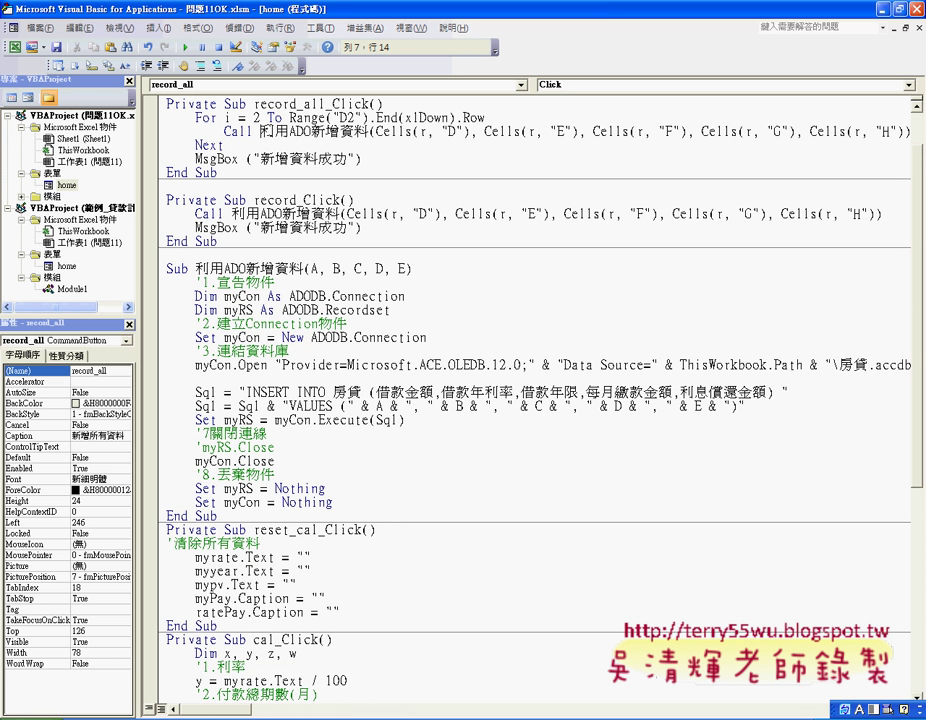
# Replace r with i in all five Cells arguments, columns D through H, of the Call line.
pyautogui.moveTo(262, 131); pyautogui.dragTo(338, 131)
pyautogui.doubleClick(423, 131)
pyautogui.write('i')
pyautogui.doubleClick(531, 131)
pyautogui.write('i')
pyautogui.doubleClick(640, 131)
pyautogui.write('i')
pyautogui.click(753, 131)
pyautogui.write('i')
pyautogui.doubleClick(856, 131)
pyautogui.write('i')
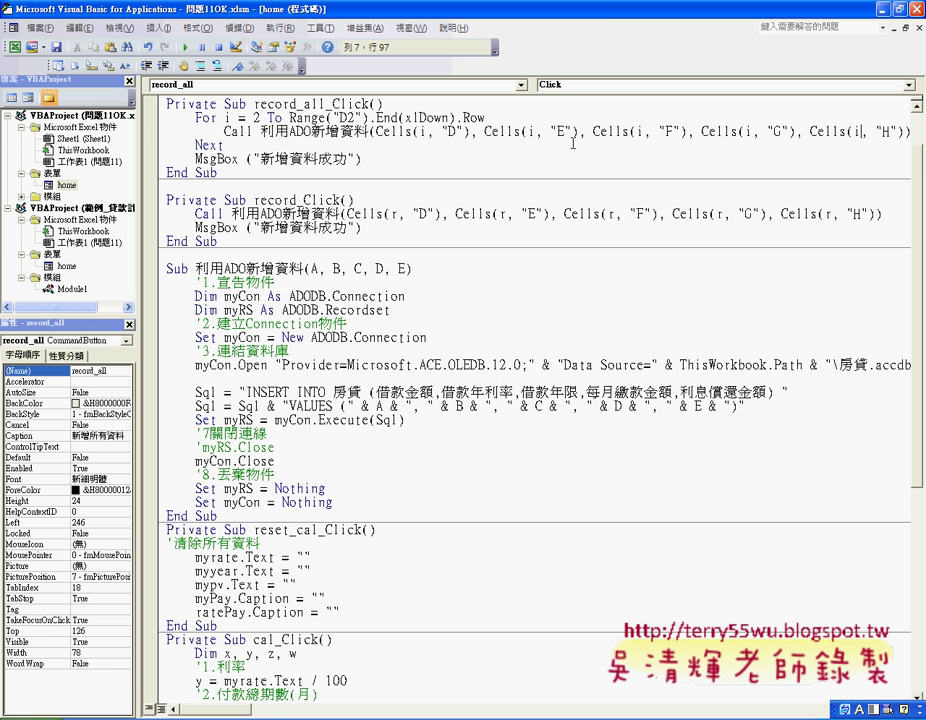